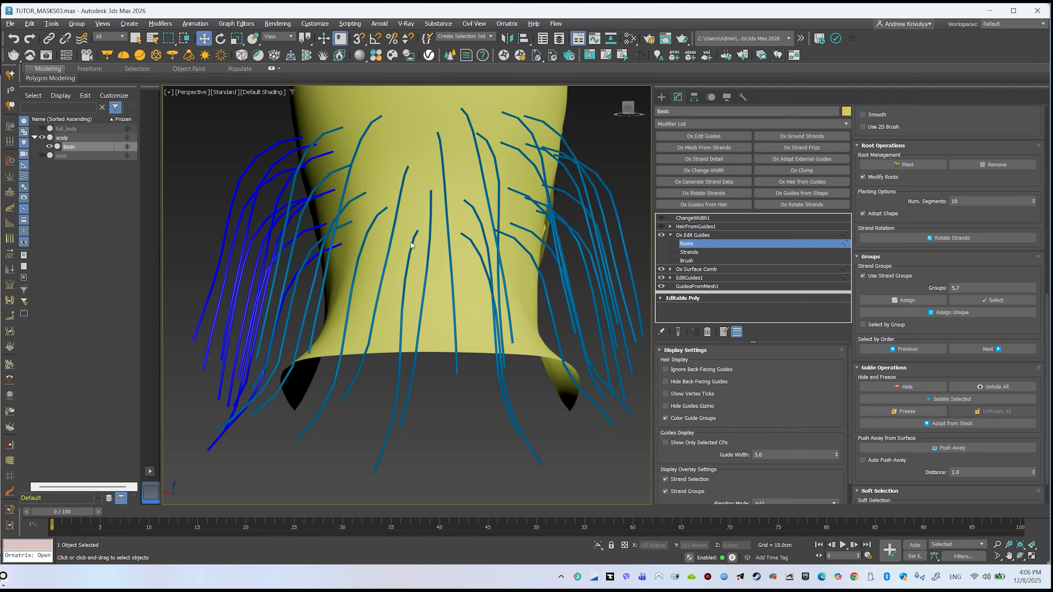
Compare the neck guides against the scan mesh by showing and then hiding the scan
left_click(411, 242)
left_click(463, 240, "ctrl")
middle_click_drag(414, 241, 43, 146, "alt")
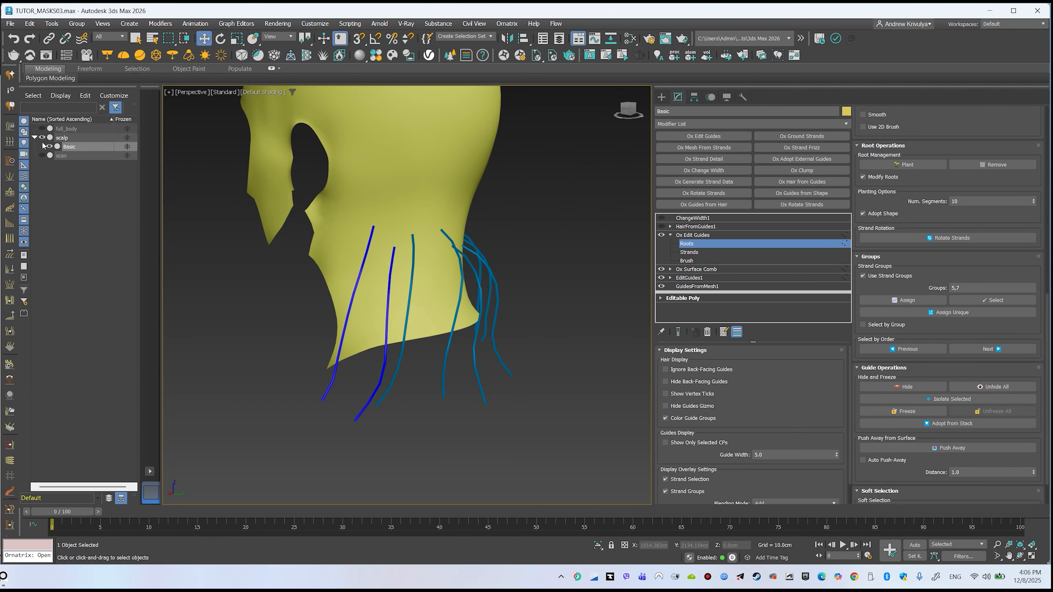
left_click(43, 156)
middle_click_drag(356, 207, 406, 199, "alt")
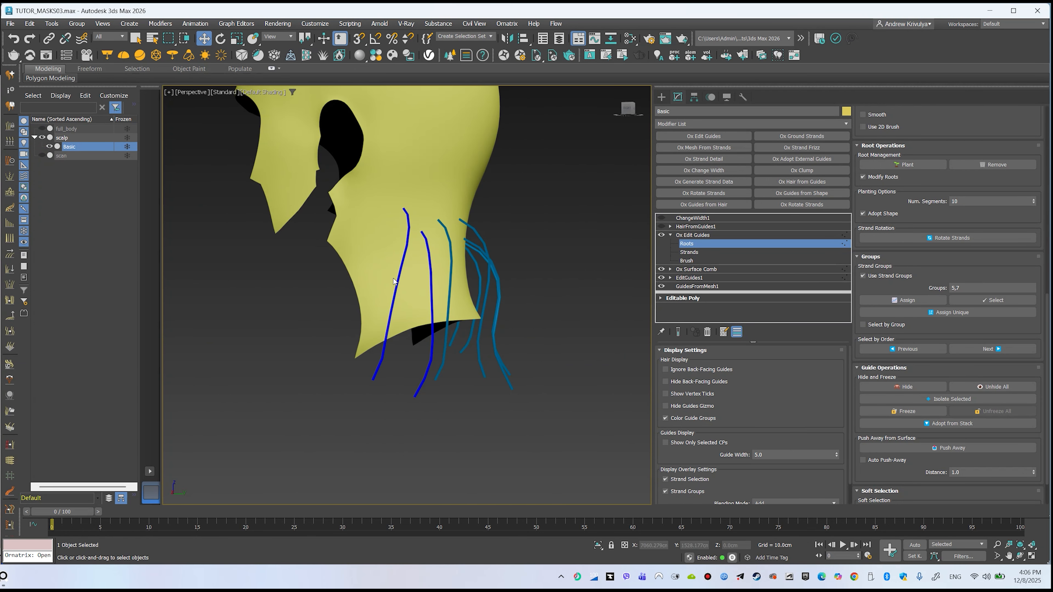
left_click(3, 577)
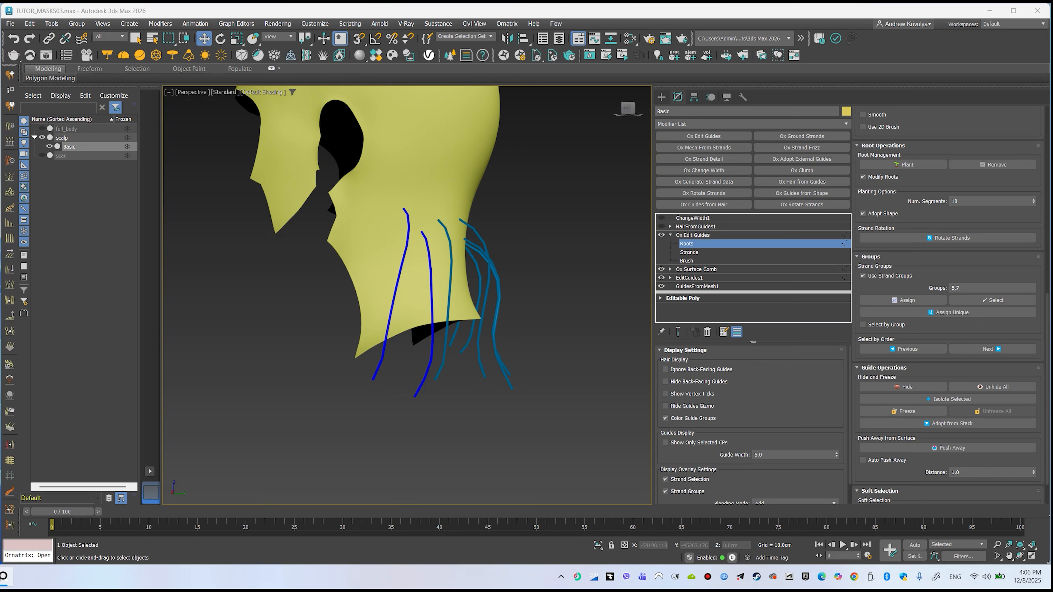
Select the guide roots around the neck and assign them to a new strand group
middle_click_drag(492, 254, 408, 245, "alt")
left_click_drag(255, 248, 547, 337)
middle_click_drag(462, 303, 498, 303, "alt")
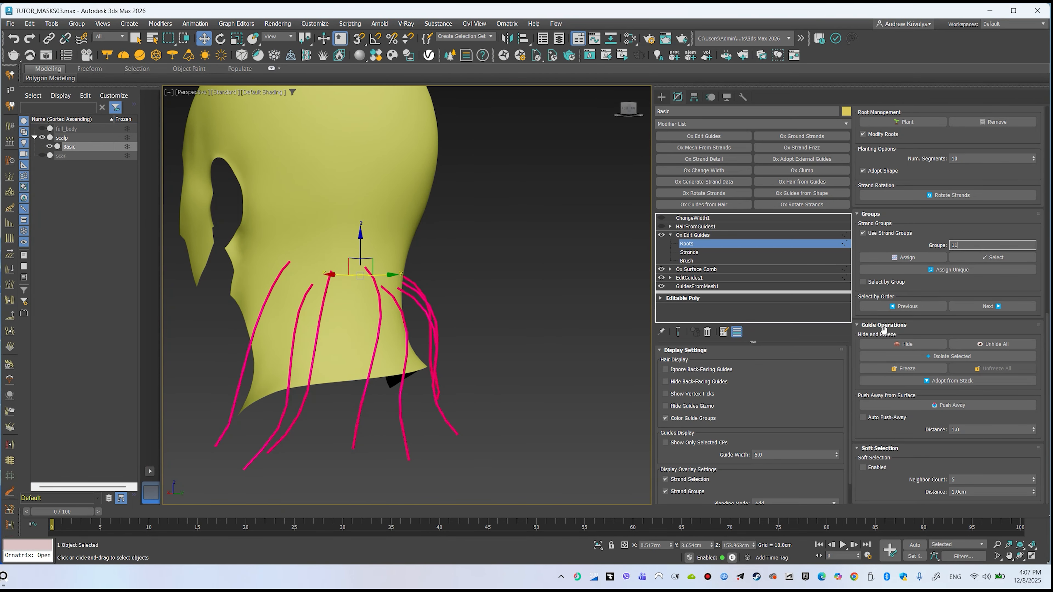
left_click(908, 258)
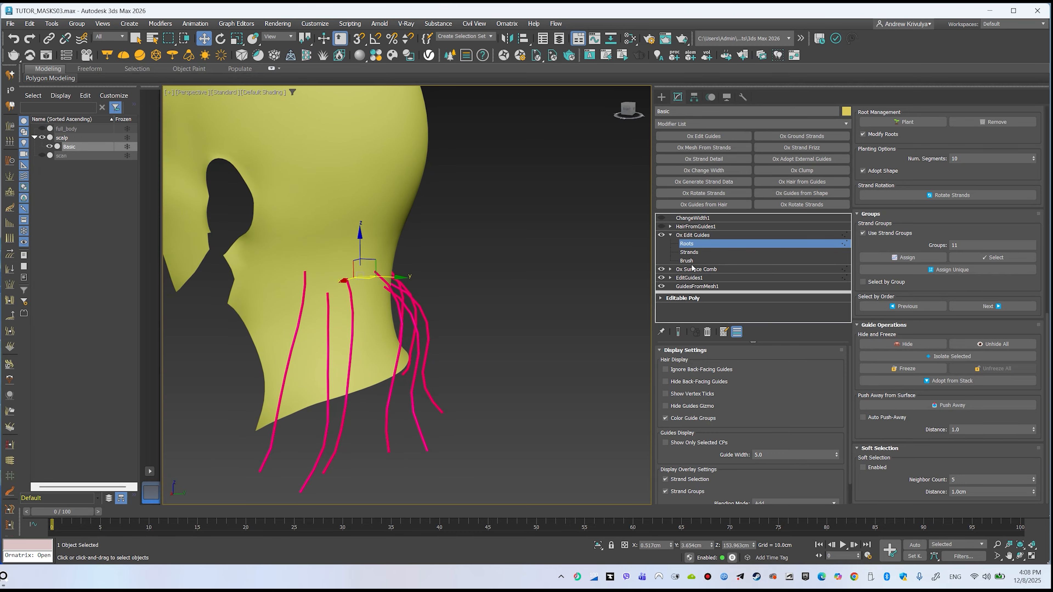
Cut the selected neck guides shorter with the Cut brush in Brush mode
left_click(687, 261)
scroll(871, 226, "up", 5)
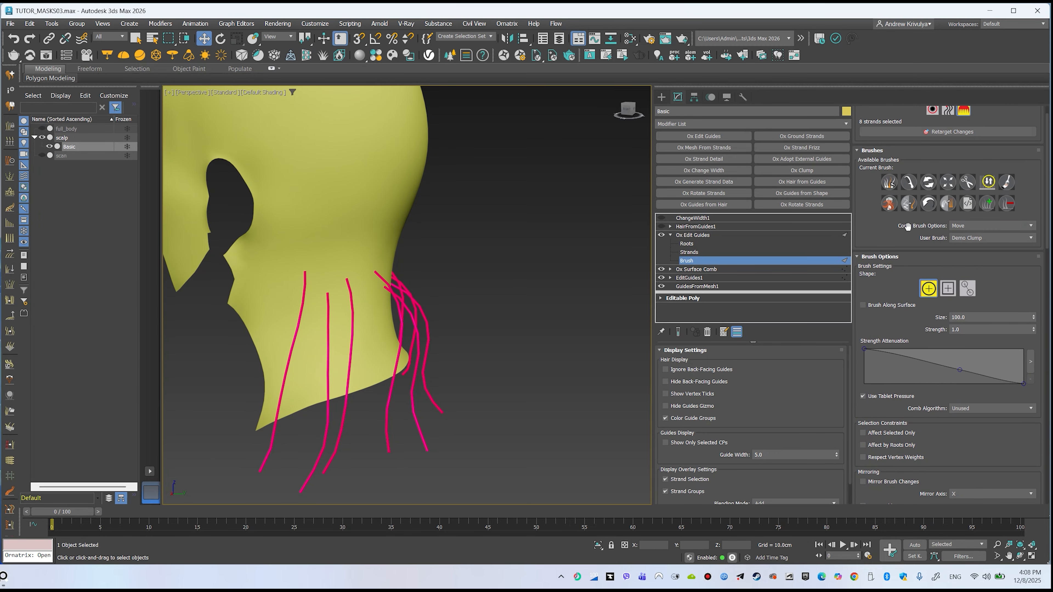
scroll(870, 226, "up", 1)
left_click(967, 206)
scroll(412, 352, "down", 2)
mouse_move(412, 352)
middle_mouse_down("alt")
mouse_move(494, 353)
mouse_move(321, 352)
middle_mouse_up("alt")
middle_click_drag(322, 352, 309, 353, "alt")
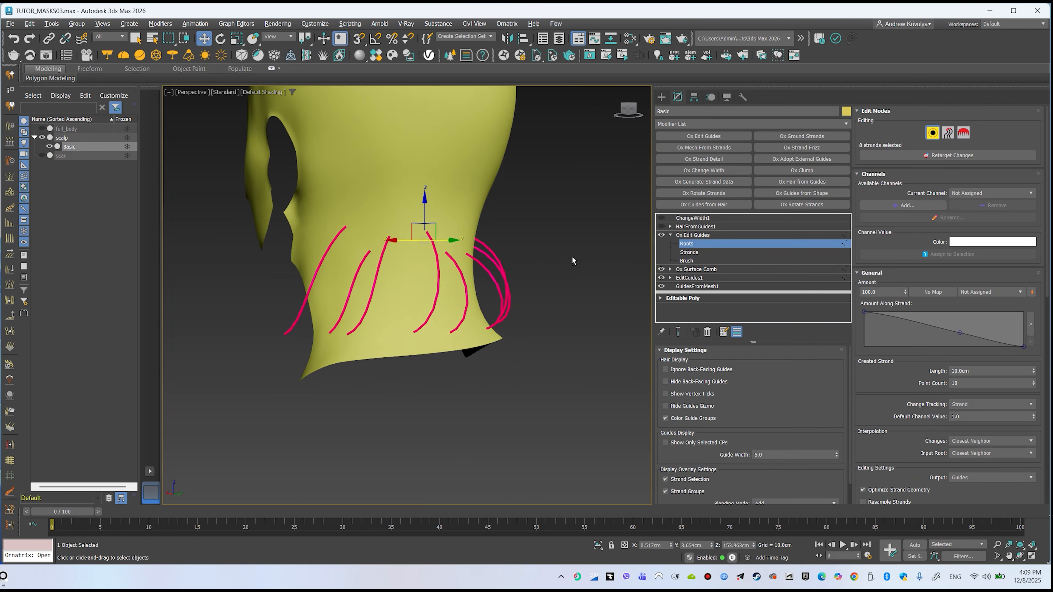
mouse_move(571, 256)
middle_mouse_down("alt")
mouse_move(513, 236)
mouse_move(471, 258)
mouse_move(500, 264)
mouse_move(403, 295)
middle_mouse_up("alt")
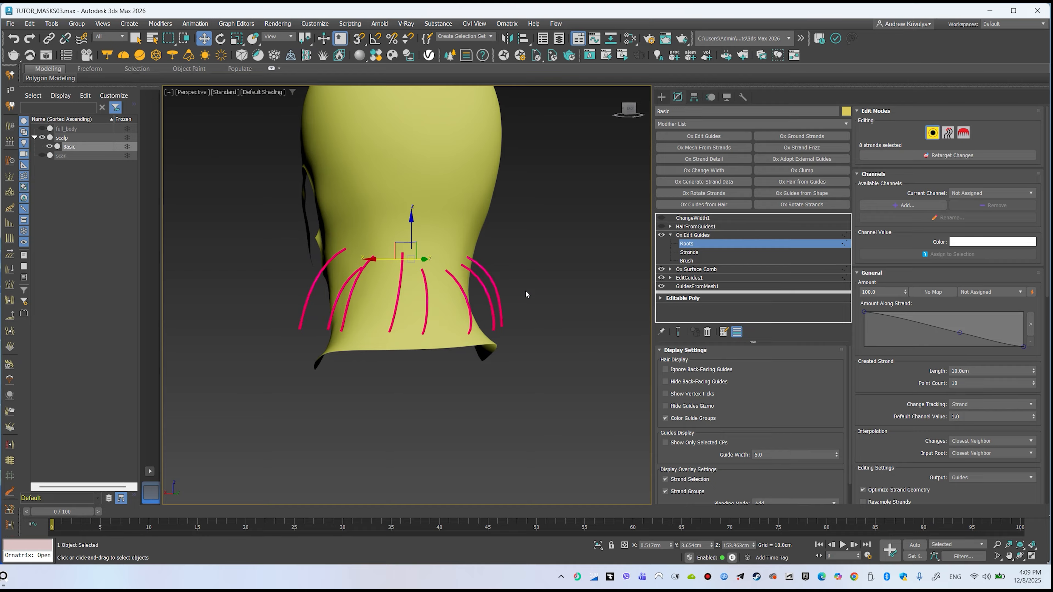
mouse_move(504, 269)
middle_mouse_down("alt")
mouse_move(544, 267)
mouse_move(509, 270)
middle_mouse_up("alt")
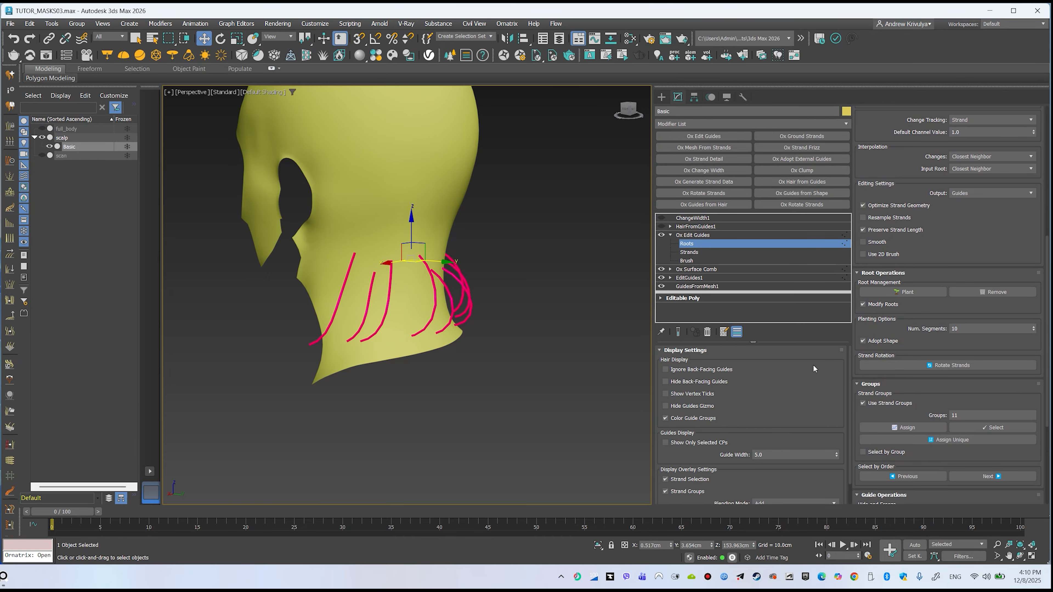
scroll(943, 372, "down", 4)
left_click(1004, 344)
mouse_move(506, 242)
middle_mouse_down("alt")
mouse_move(414, 234)
mouse_move(475, 266)
mouse_move(423, 239)
middle_mouse_up("alt")
scroll(413, 233, "up", 5)
scroll(476, 266, "down", 8)
scroll(438, 237, "down", 2)
scroll(475, 331, "up", 2)
Add an Ox Strand Length modifier above Ox Edit Guides and lower its Length to shorten the guides
left_click(693, 235)
key("ctrl+alt+d")
left_click_drag(48, 224, 13, 221)
key("ctrl+alt+d")
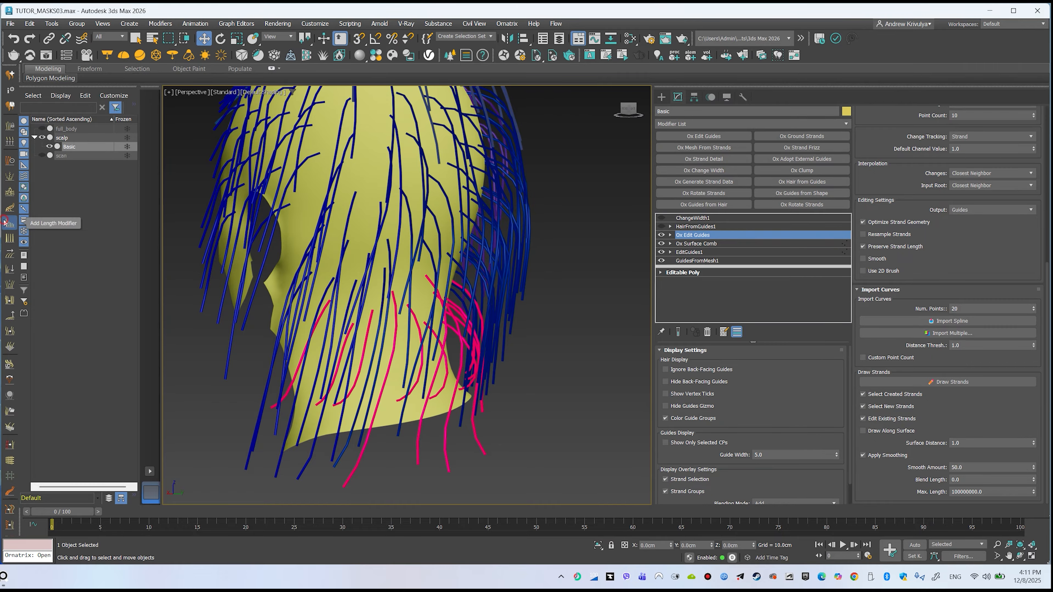
left_click(9, 224)
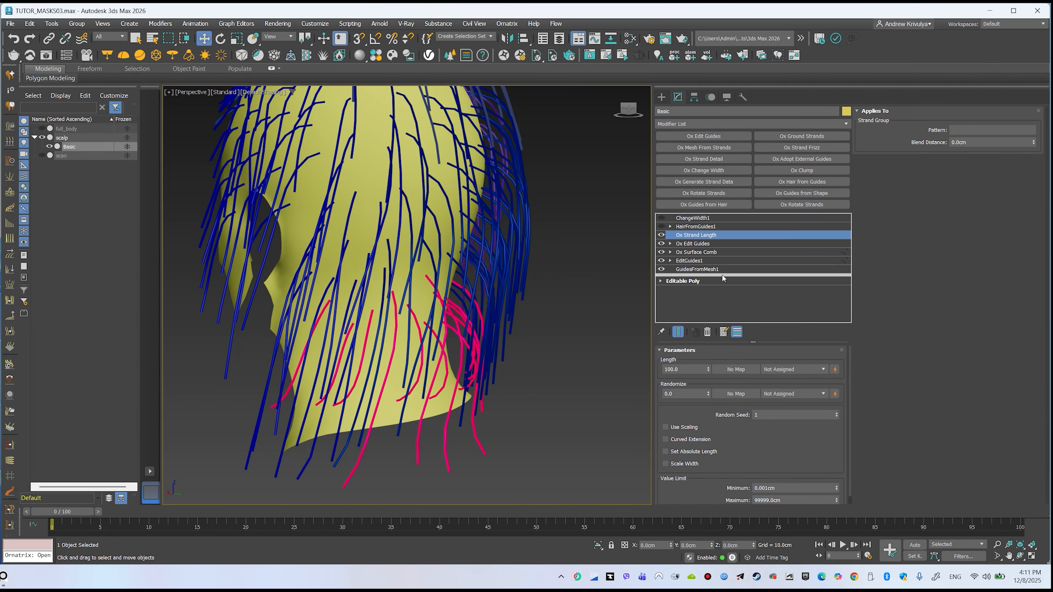
left_click_drag(708, 369, 716, 514)
middle_click_drag(439, 219, 451, 282, "alt")
Add a new Ox Edit Guides modifier at the top of the modifier stack
left_click(697, 244)
left_click(682, 333)
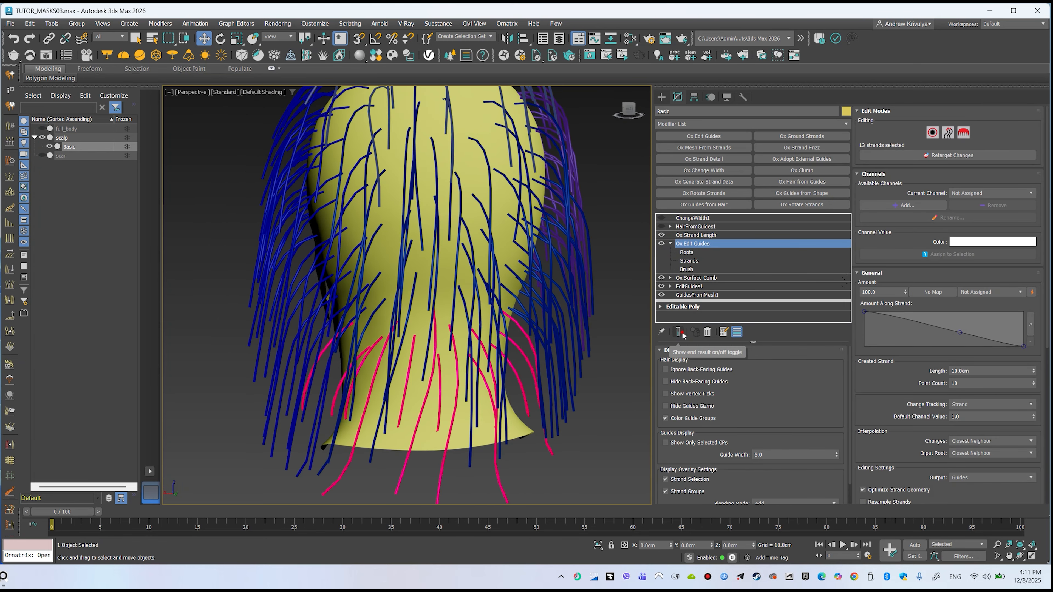
left_click(696, 235)
left_click(704, 136)
middle_click_drag(423, 265, 448, 253, "alt")
left_click(670, 235)
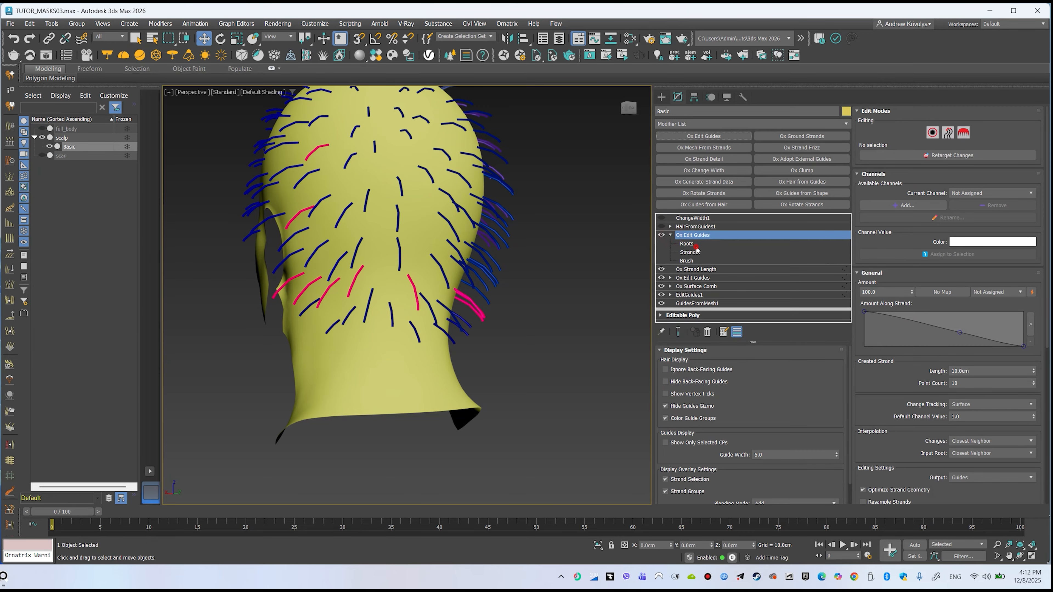
Isolate the neck guide group at full length with the Ox Strand Length modifier disabled
left_click(689, 244)
left_click(932, 133)
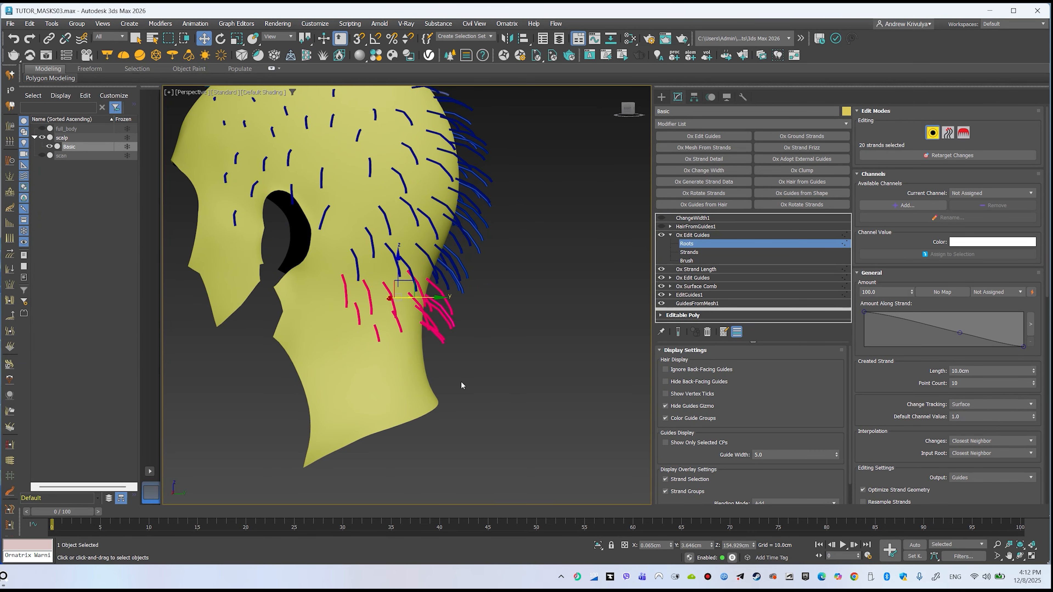
middle_click_drag(461, 382, 356, 372, "alt")
left_click(662, 270)
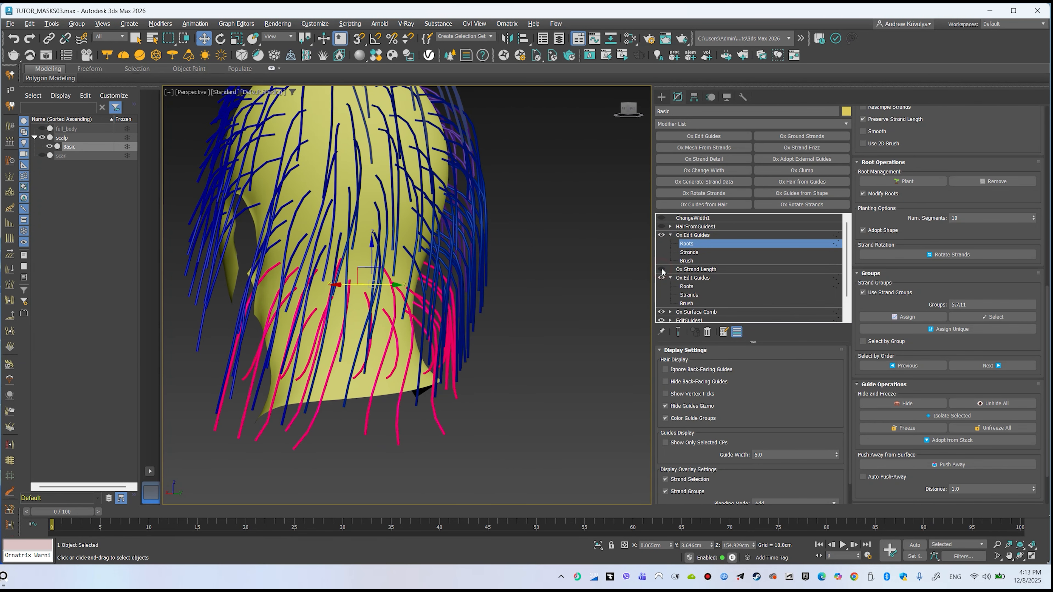
left_click(990, 320)
left_click(951, 416)
middle_click_drag(489, 316, 444, 317, "alt")
Select a single neck guide root, then unhide all guides
left_click(734, 245)
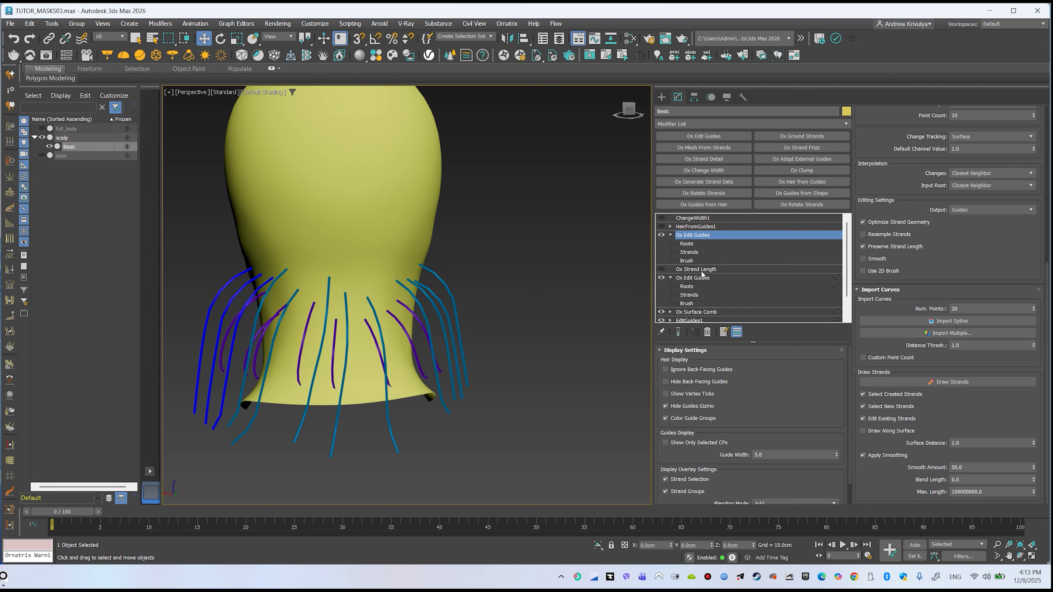
left_click(686, 244)
scroll(953, 164, "up", 5)
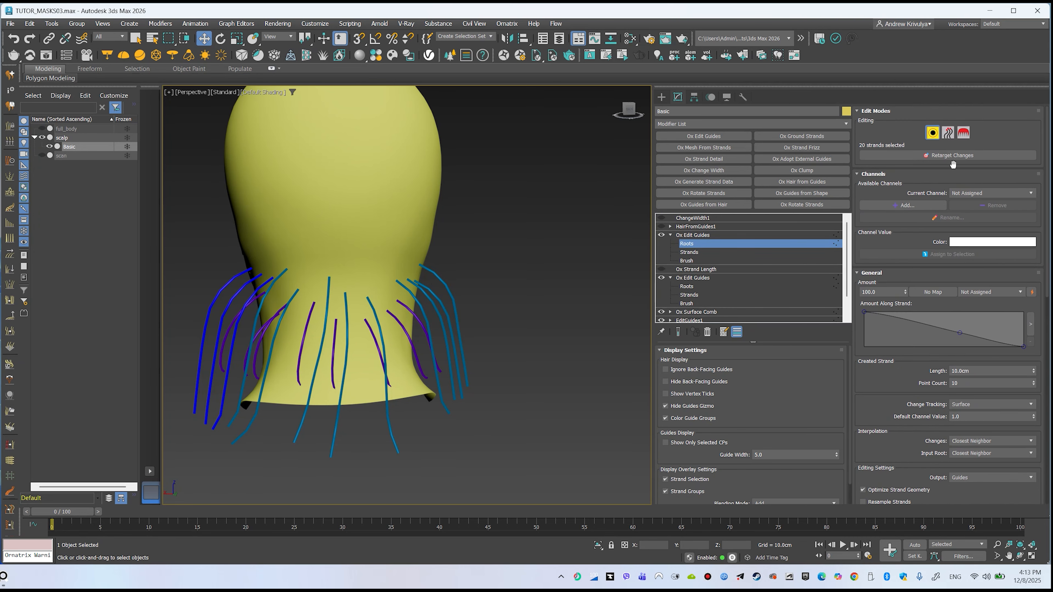
left_click(405, 339)
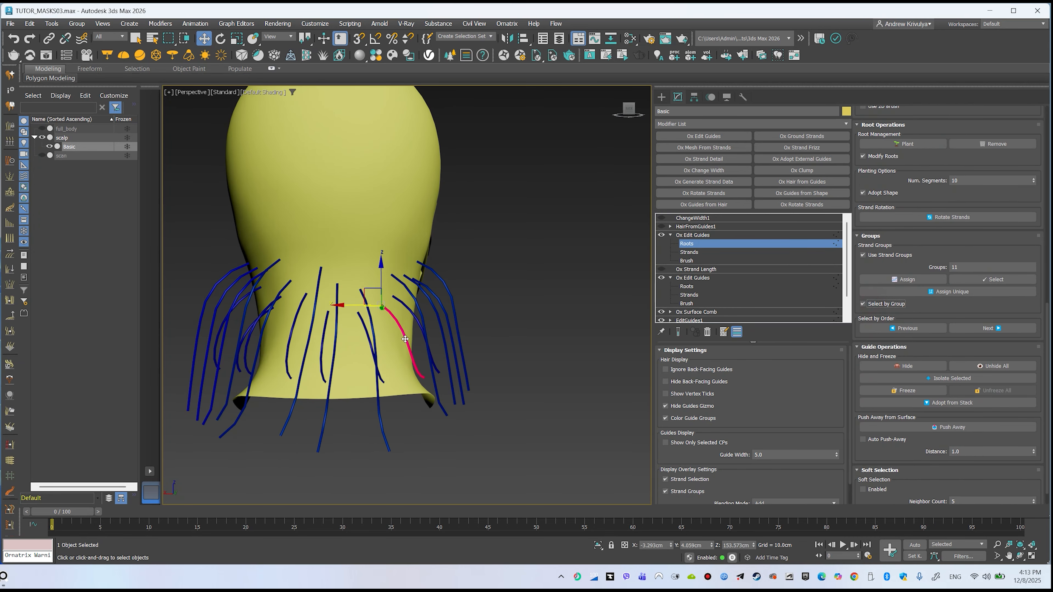
left_click(420, 337)
left_click(995, 367)
Re-enable Ox Strand Length, turn on Select by Group, and box-select the neck-area guides
left_click(661, 269)
left_click(862, 304)
key("q")
middle_click_drag(331, 327, 266, 319, "alt")
mouse_move(266, 320)
left_mouse_down("ctrl")
mouse_move(365, 377)
mouse_move(625, 427)
left_mouse_up("ctrl")
middle_click_drag(415, 360, 476, 359, "alt")
Invert the selection to the scalp guides and set the strand group number to 13
key("ctrl+i")
double_click(961, 296)
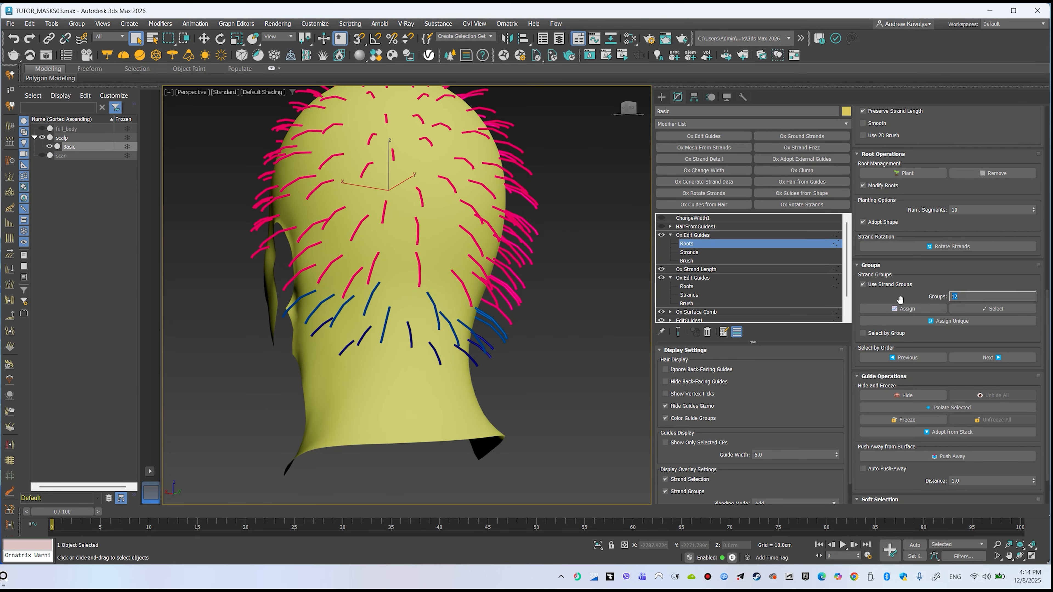
type("13")
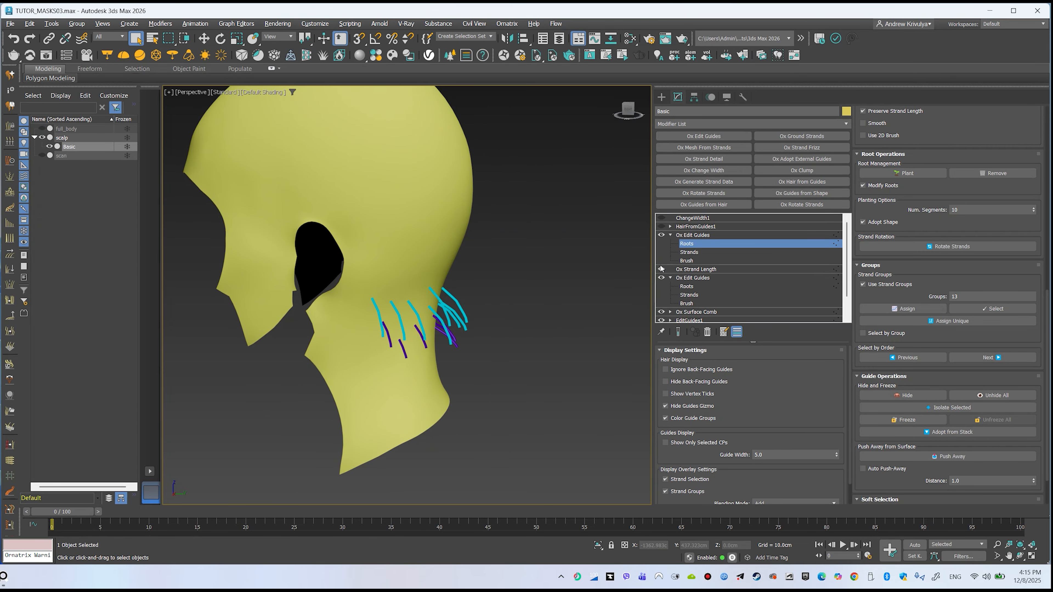
Select a neck guide, assign it a unique strand group, and select that whole group
left_click(661, 269)
middle_click_drag(498, 332, 448, 303, "alt")
middle_click_drag(519, 309, 503, 294, "alt")
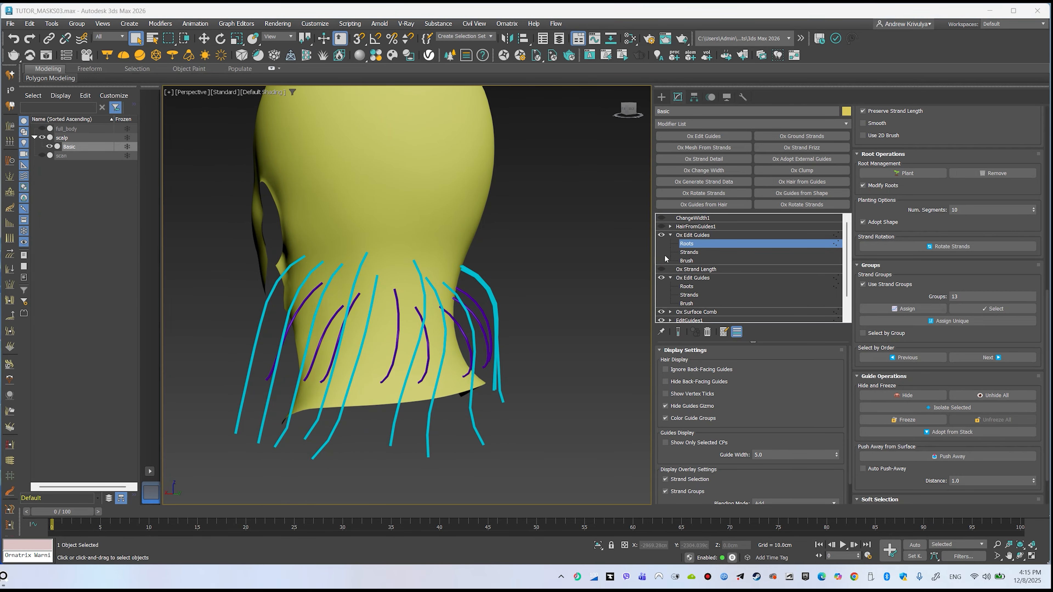
mouse_move(443, 279)
middle_mouse_down("alt")
mouse_move(387, 286)
mouse_move(439, 286)
middle_mouse_up("alt")
left_click(450, 266)
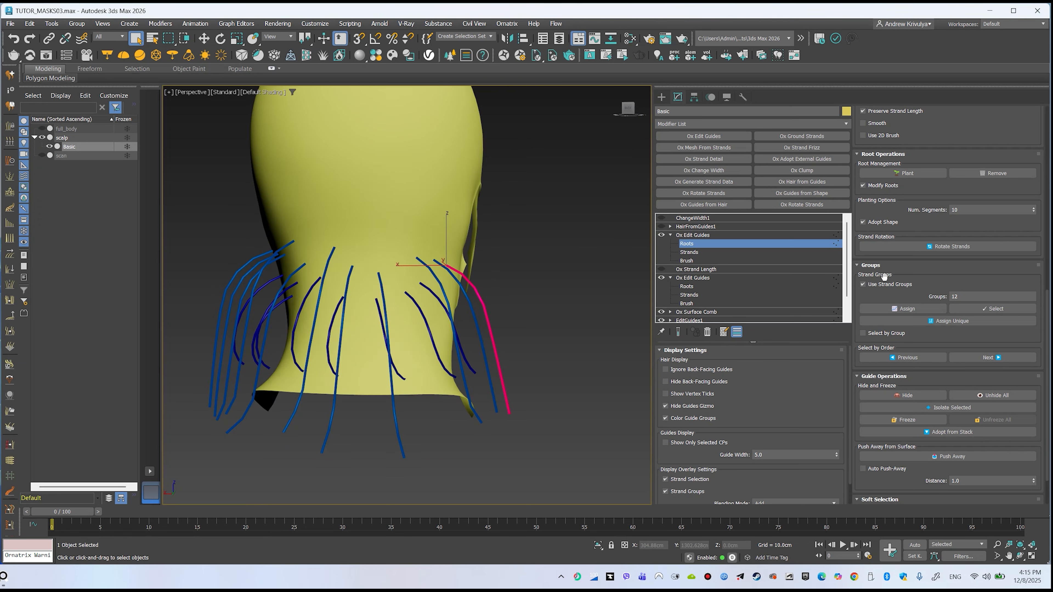
left_click(925, 323)
left_click(996, 311)
Comb the selected neck guides back and down along the neck with the Comb brush
middle_click_drag(576, 239, 637, 235, "alt")
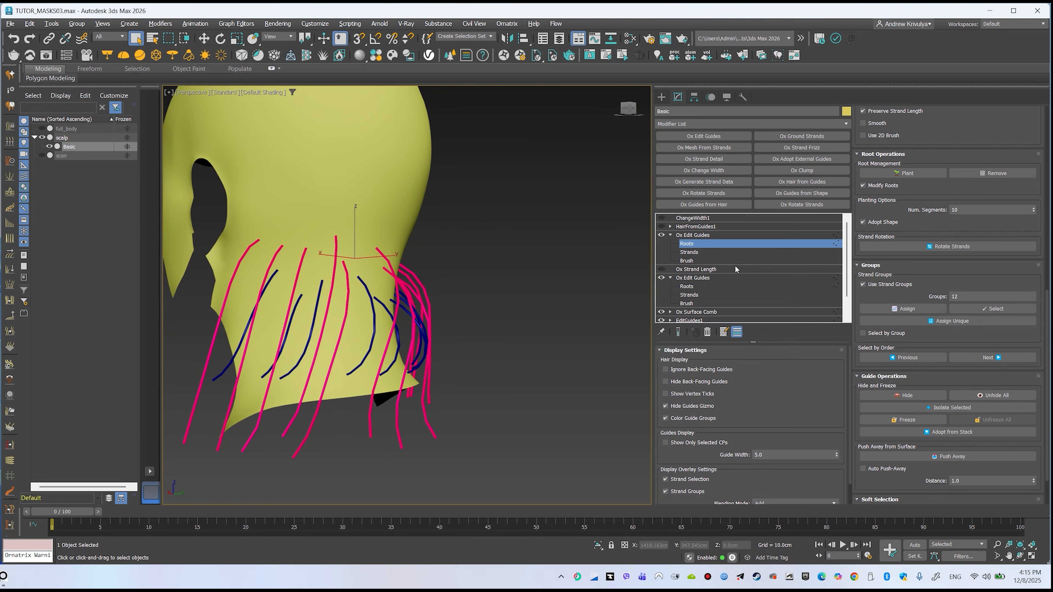
left_click(686, 261)
middle_click_drag(518, 290, 393, 365, "alt")
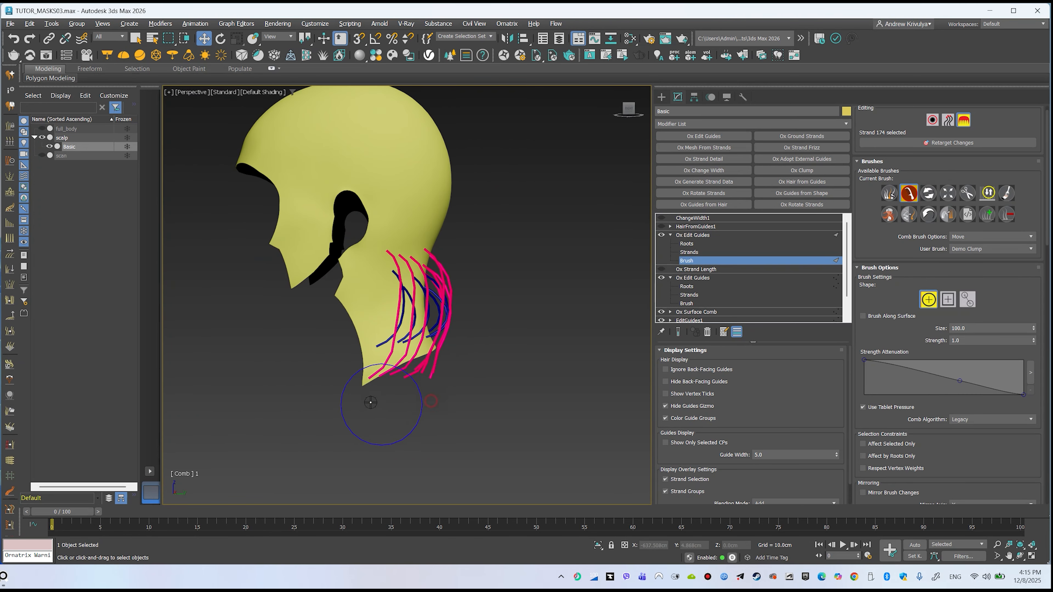
left_click_drag(414, 374, 356, 350)
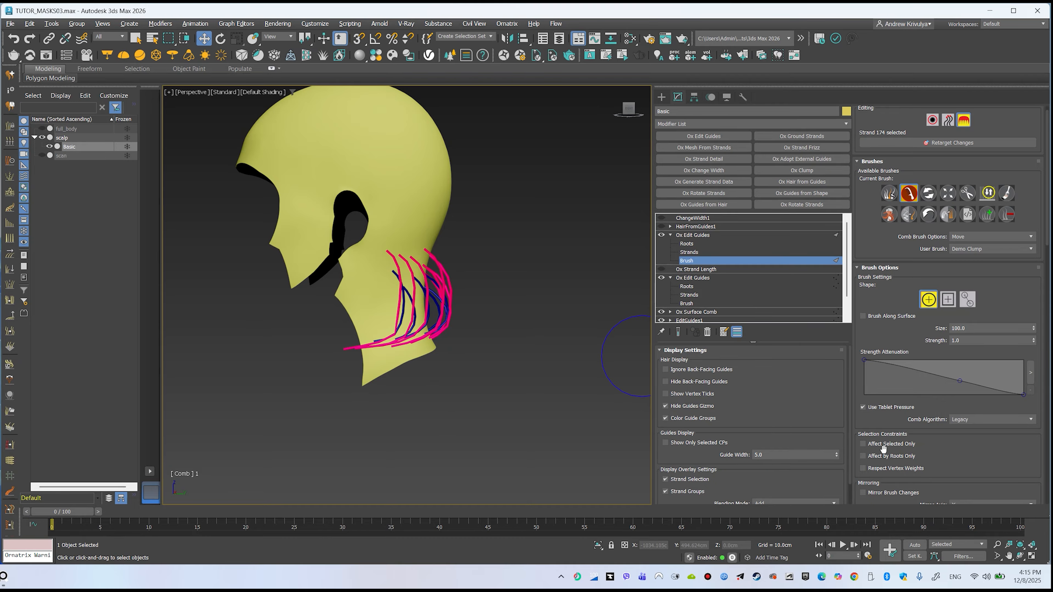
middle_click_drag(465, 336, 495, 384, "alt")
left_click_drag(324, 342, 340, 374)
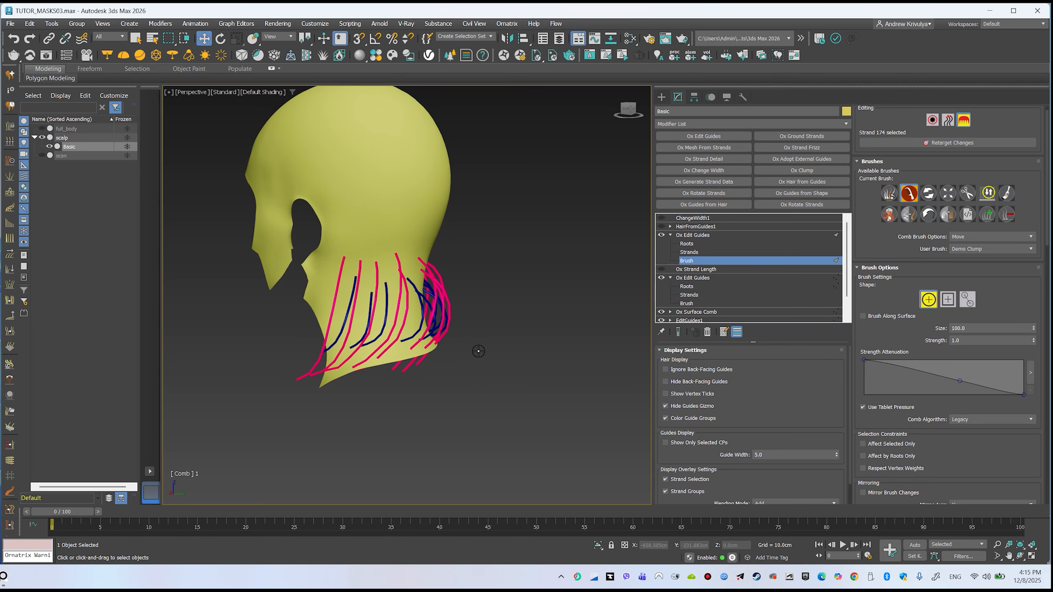
left_click_drag(381, 344, 398, 373)
Select two guides on the crown while checking them against the visible scan mesh
middle_click_drag(403, 332, 166, 174, "alt")
left_click(42, 156)
left_click(932, 119)
left_click(425, 199)
left_click(42, 156)
middle_click_drag(447, 336, 366, 243, "alt")
left_click(371, 259)
left_click(357, 312, "ctrl")
Cut the two selected crown guides shorter with the Cut brush
left_click(963, 120)
left_click(967, 206)
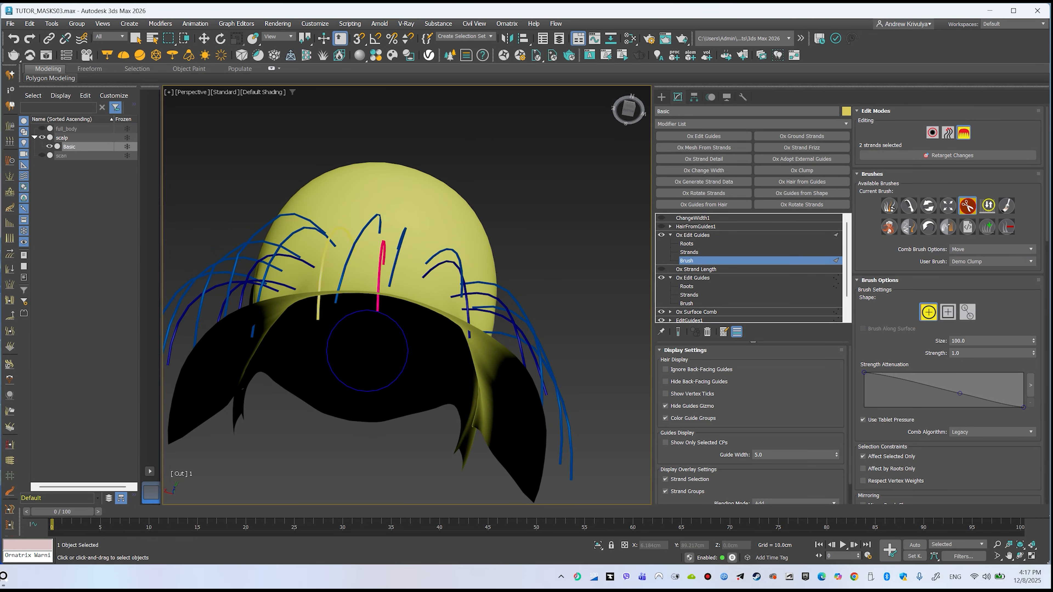
middle_click_drag(369, 352, 477, 323, "alt")
Comb the selected guides down along the side of the head with the Comb brush
left_click(909, 205)
middle_click_drag(541, 330, 494, 299, "alt")
scroll(408, 291, "up", 4)
middle_click_drag(385, 289, 419, 315, "alt")
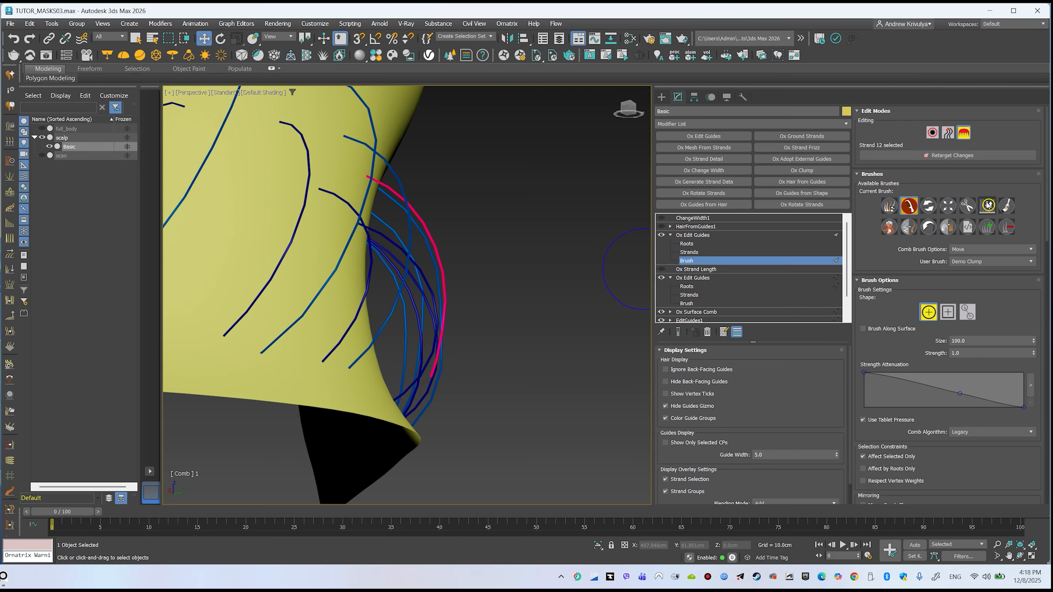
scroll(435, 352, "down", 3)
mouse_move(435, 365)
middle_mouse_down("alt")
mouse_move(266, 388)
mouse_move(411, 387)
middle_mouse_up("alt")
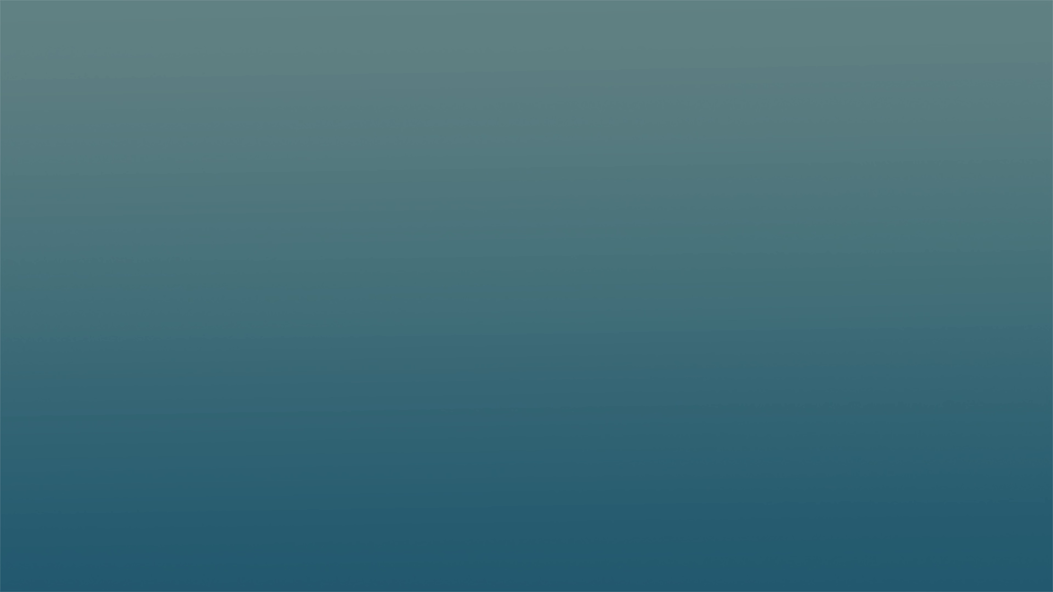